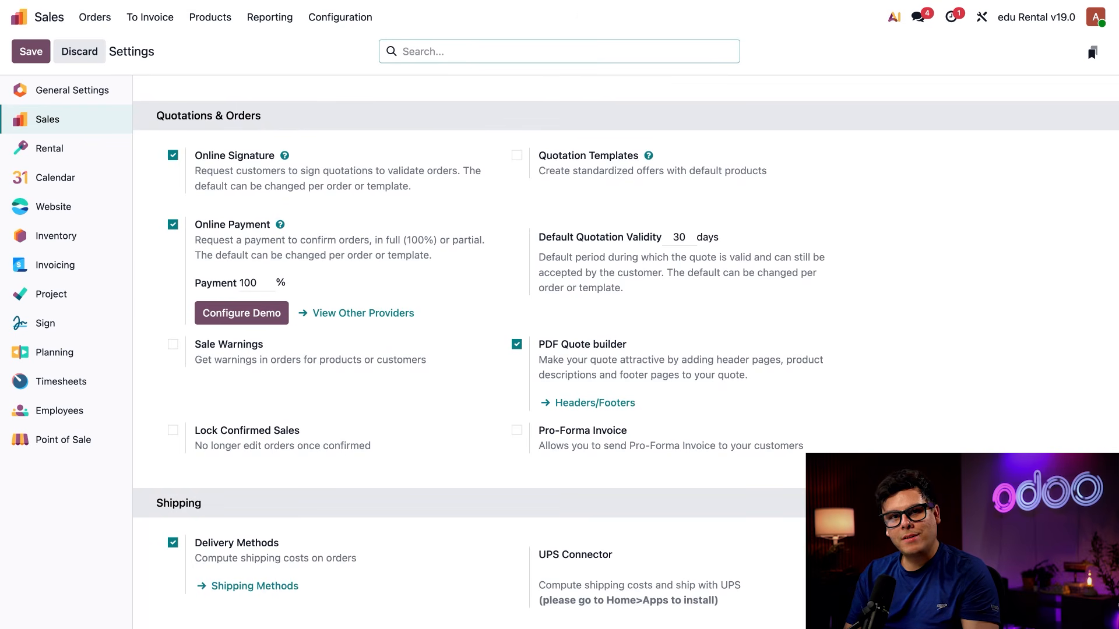
{"action": "scroll", "coordinate": [229, 131], "scroll_direction": "up", "scroll_amount": 5}
{"action": "scroll", "coordinate": [228, 131], "scroll_direction": "down", "scroll_amount": 3}
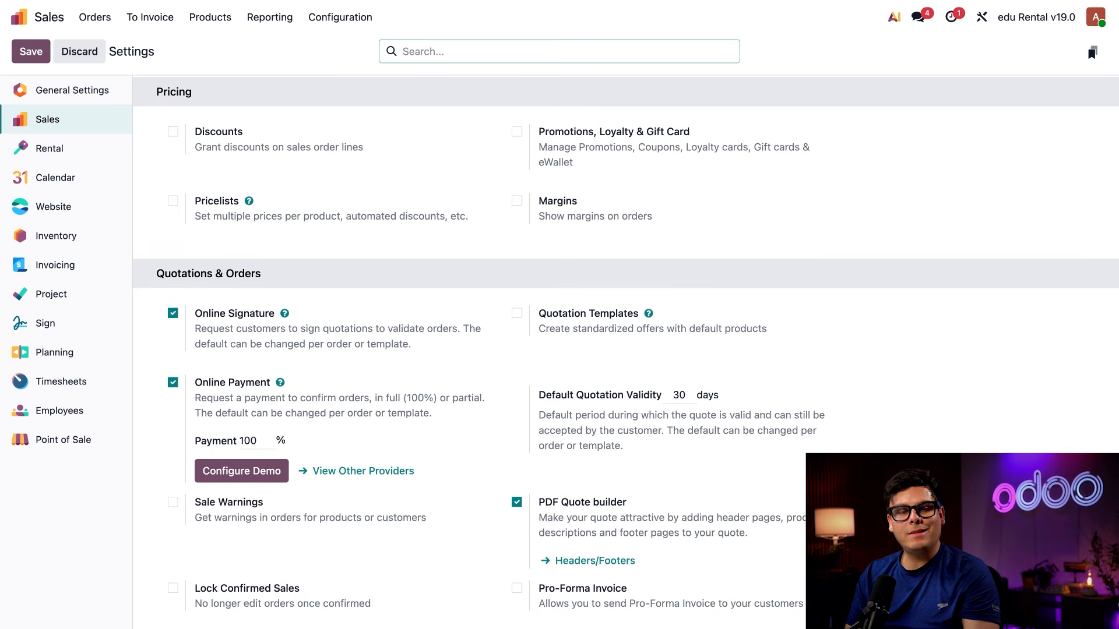
{"action": "scroll", "coordinate": [533, 223], "scroll_direction": "down", "scroll_amount": 3}
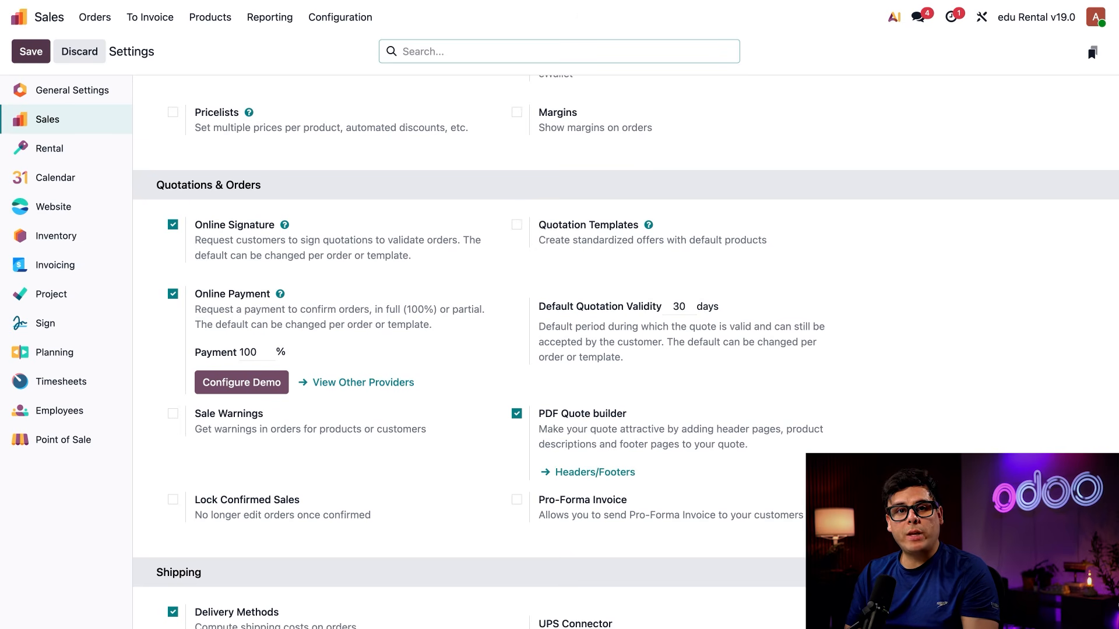
- Leave the sales settings and open the Rental app
{"action": "left_click", "coordinate": [18, 16]}
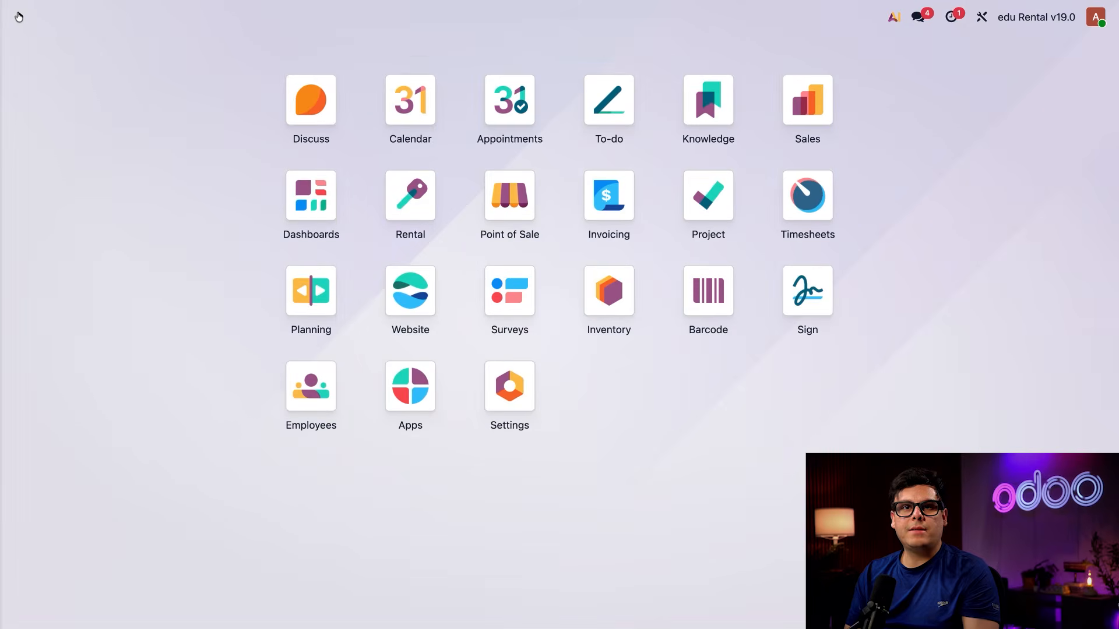
{"action": "type", "text": "ren"}
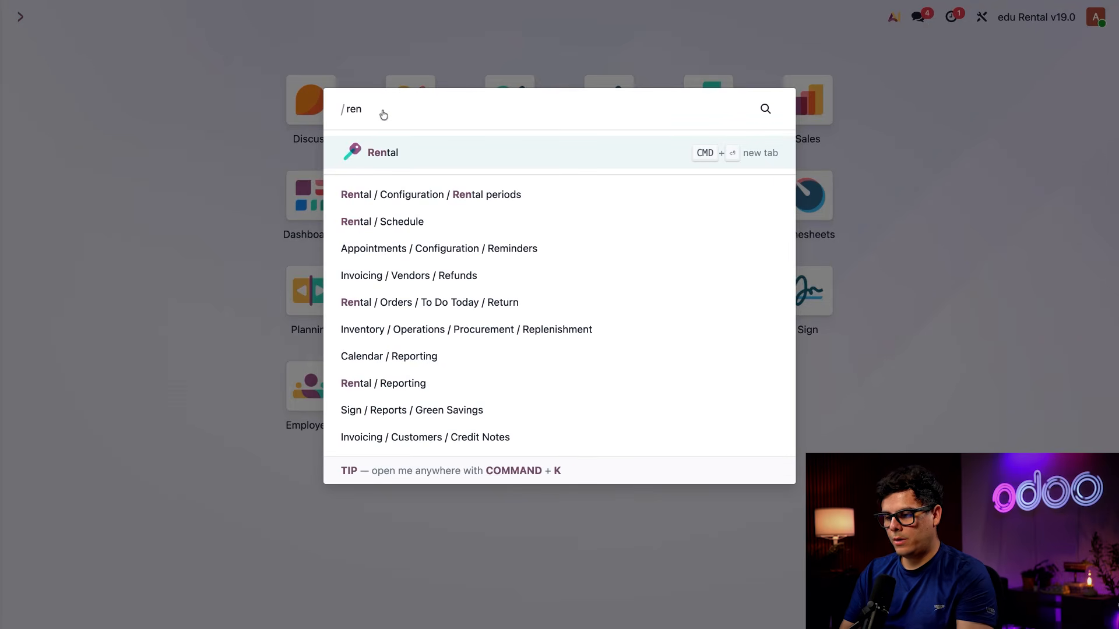
{"action": "key", "text": "Return"}
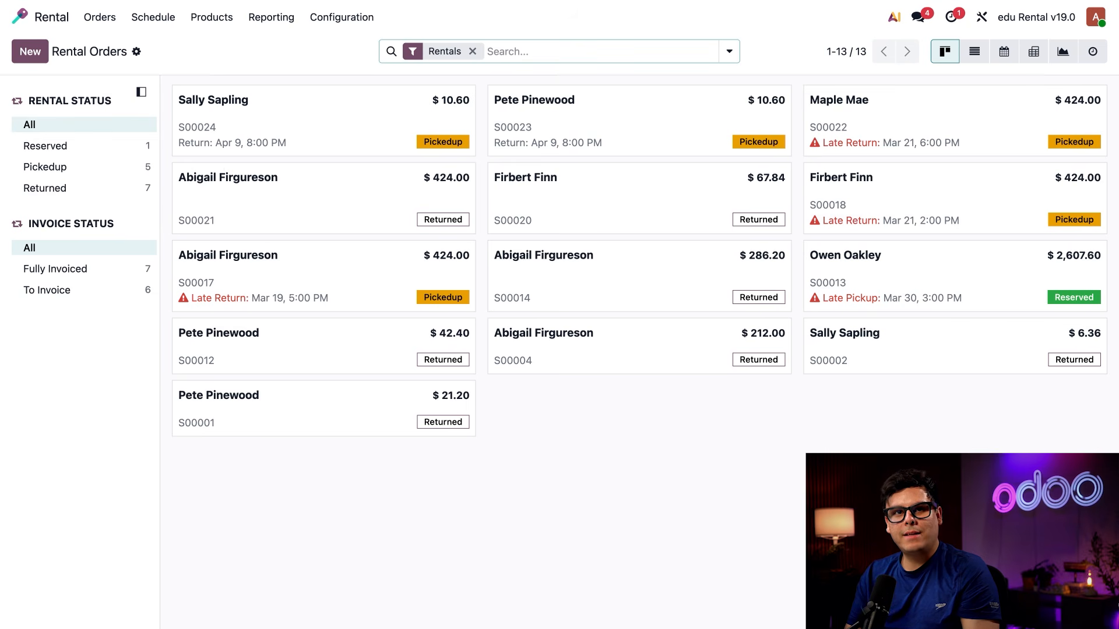
- Browse the rental orders by the Reserved status, the Returned status and the To Do Today filter
{"action": "left_click", "coordinate": [81, 152]}
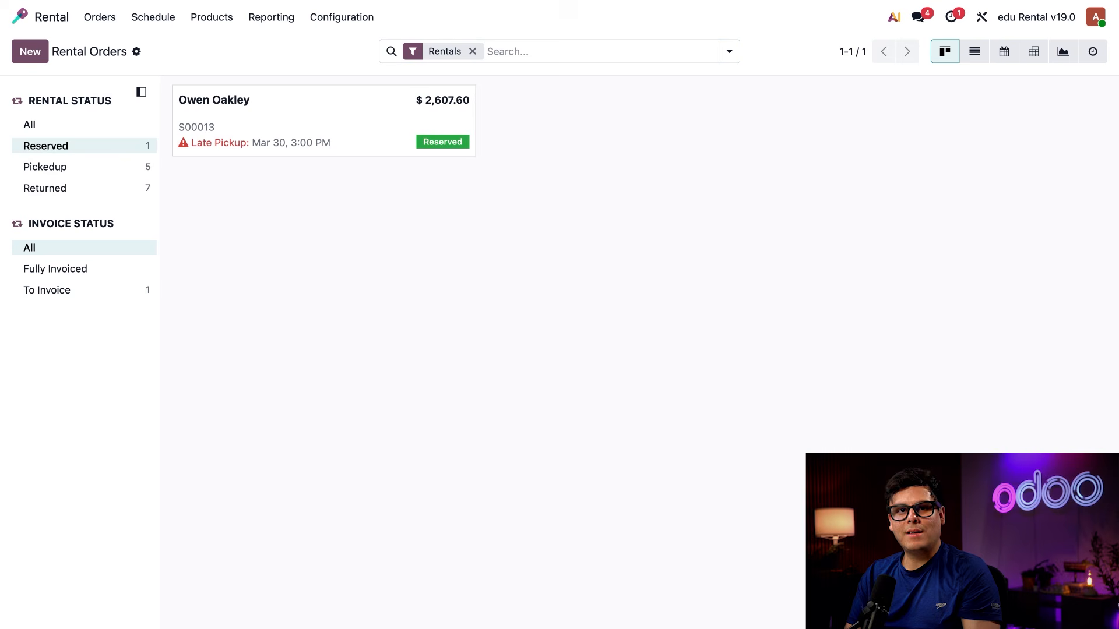
{"action": "left_click", "coordinate": [63, 191]}
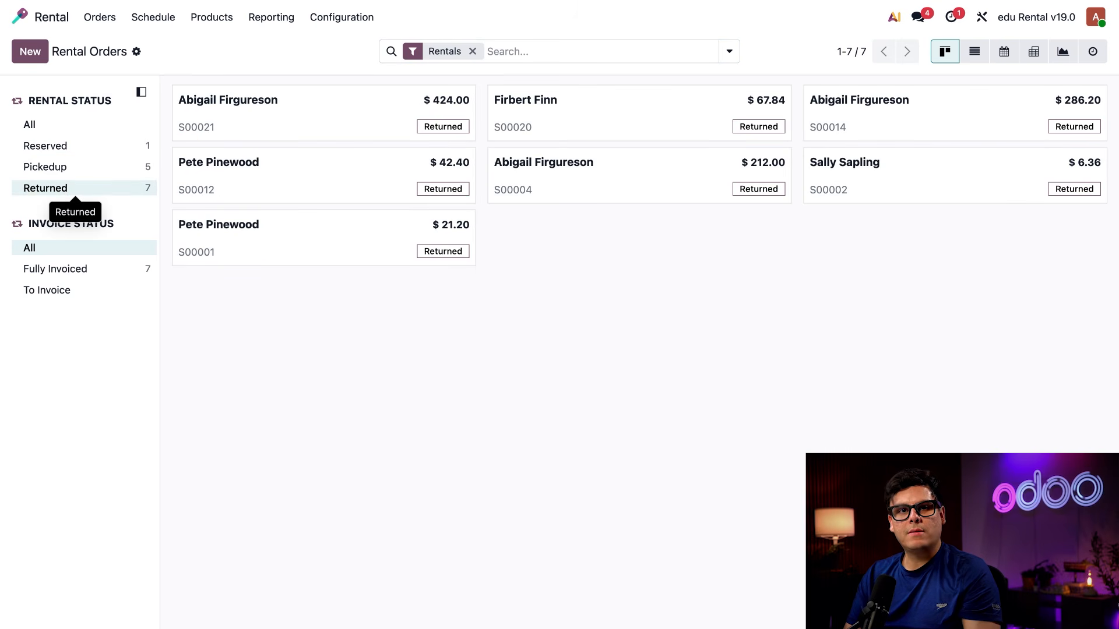
{"action": "left_click", "coordinate": [528, 53]}
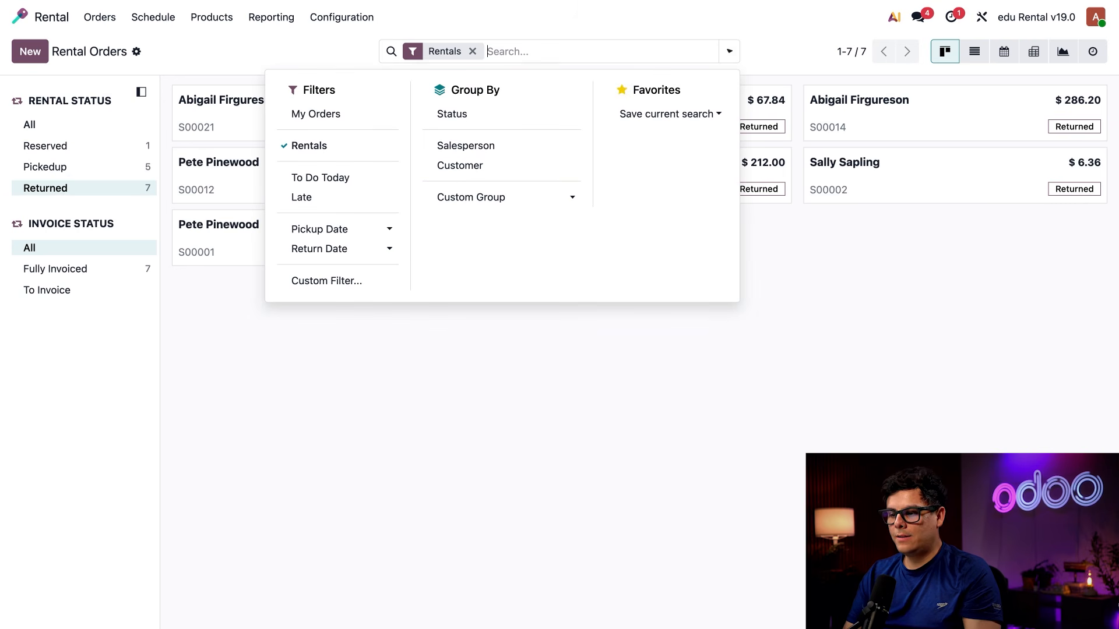
{"action": "left_click", "coordinate": [330, 177]}
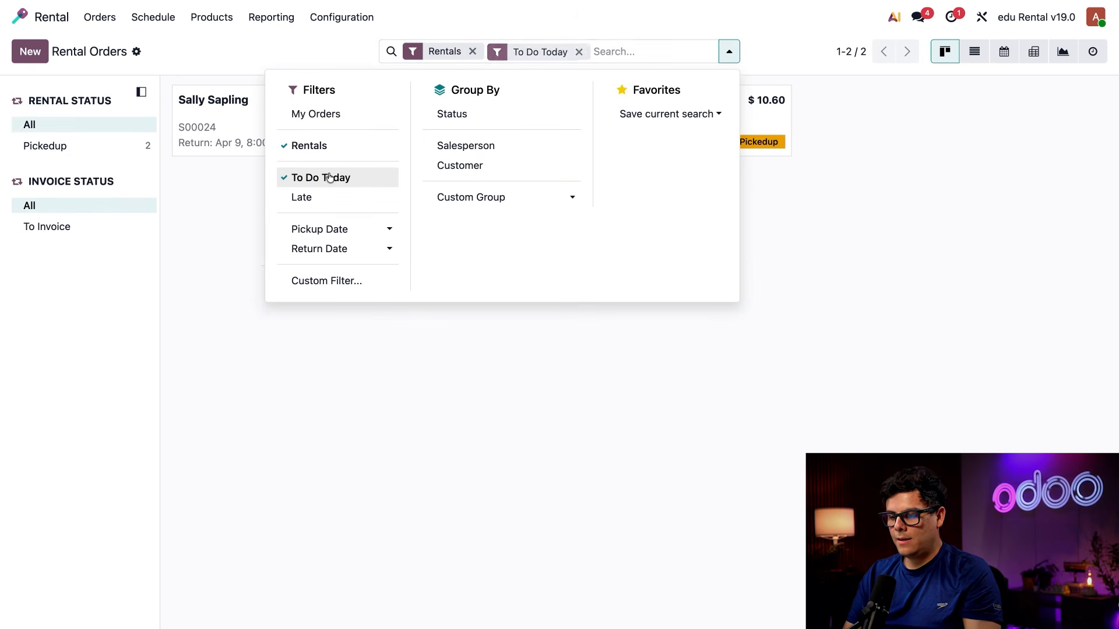
{"action": "left_click", "coordinate": [171, 246]}
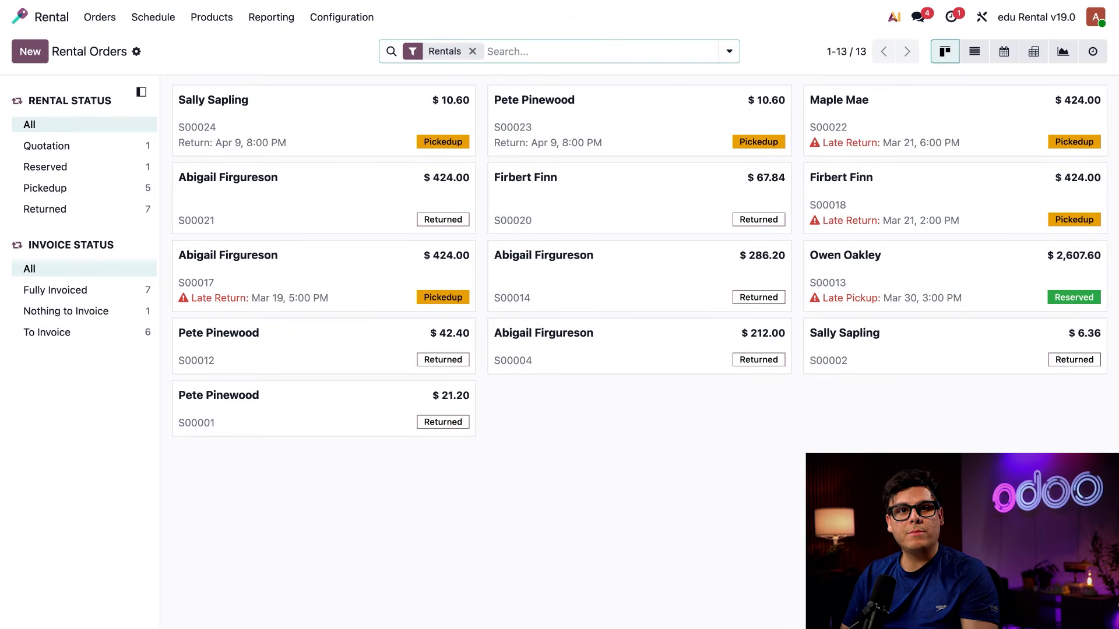
- Create a new rental order for the first suggested customer and set the rental return date to April 23, 2026
{"action": "left_click", "coordinate": [31, 51]}
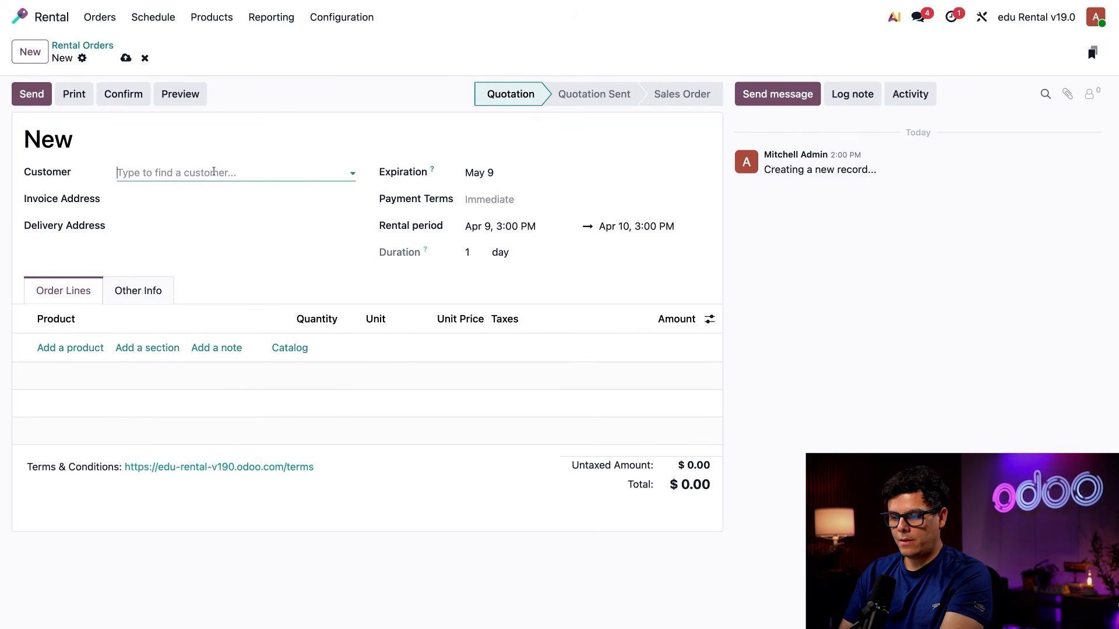
{"action": "left_click", "coordinate": [213, 171]}
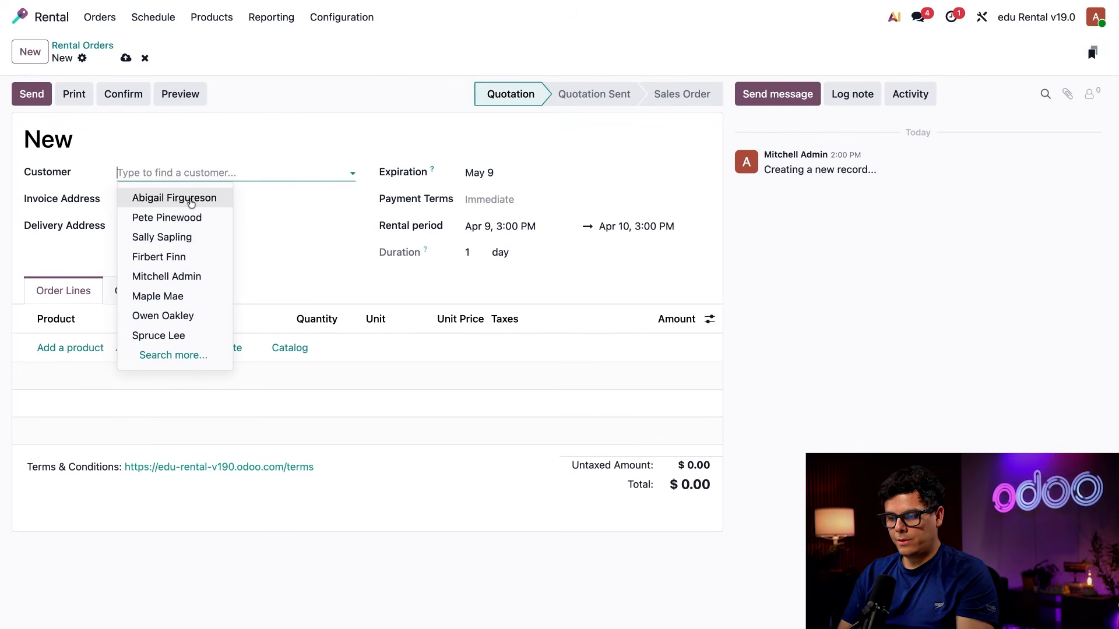
{"action": "left_click", "coordinate": [190, 199]}
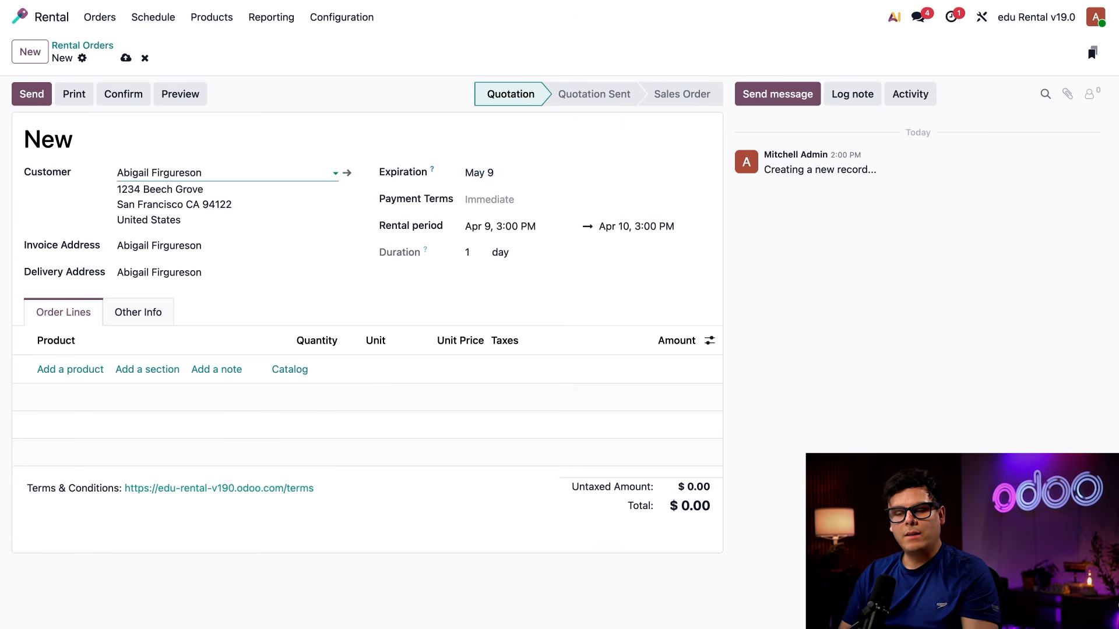
{"action": "left_click", "coordinate": [627, 228]}
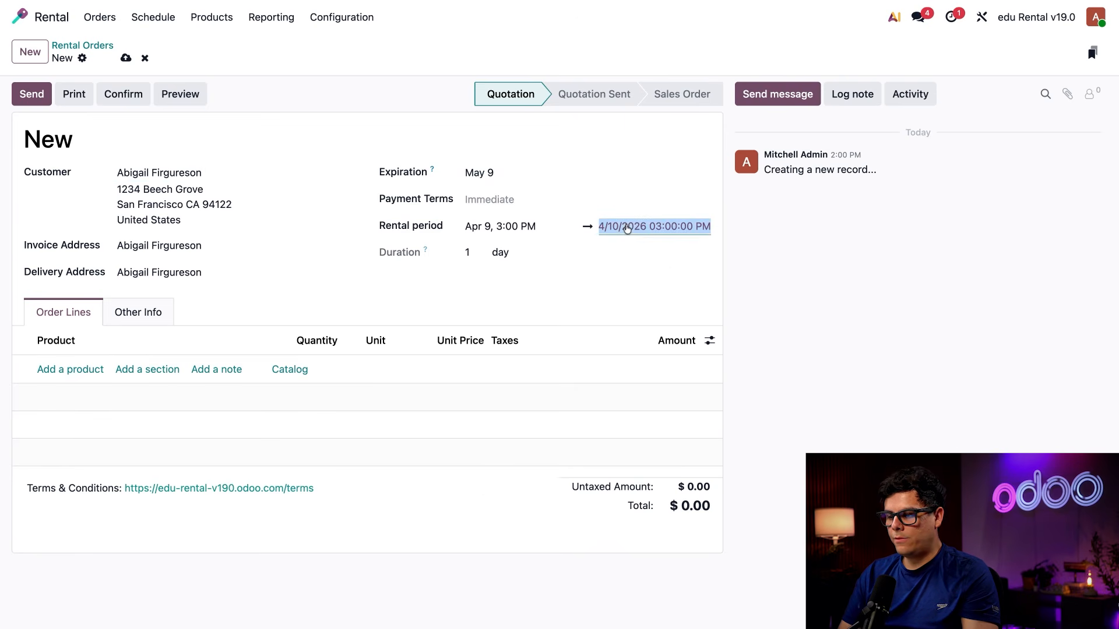
{"action": "left_click", "coordinate": [626, 391]}
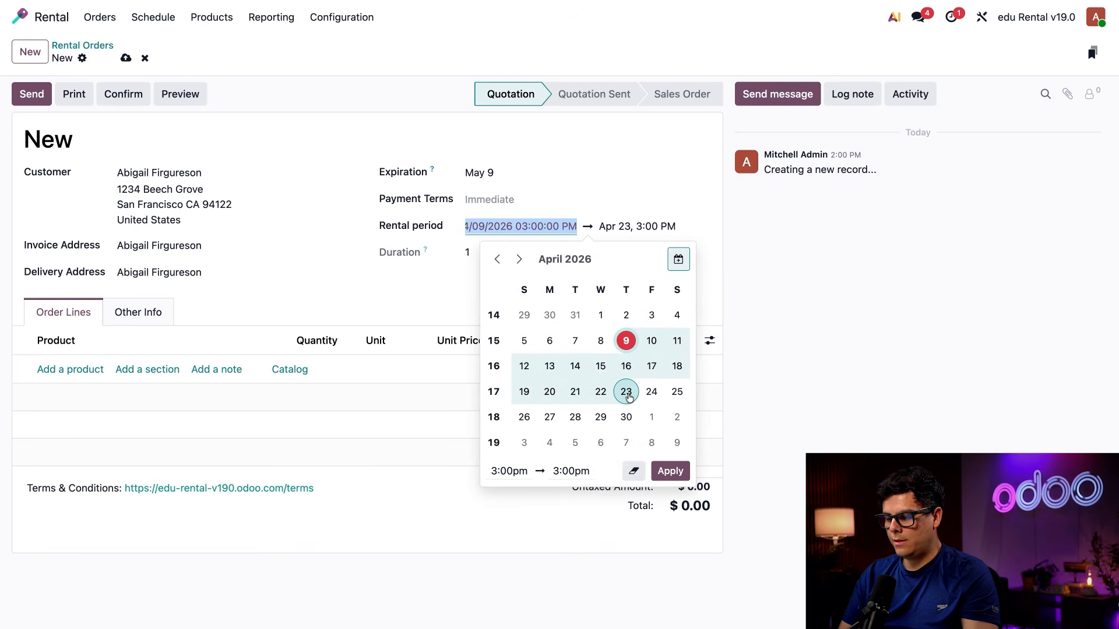
{"action": "left_click", "coordinate": [665, 470]}
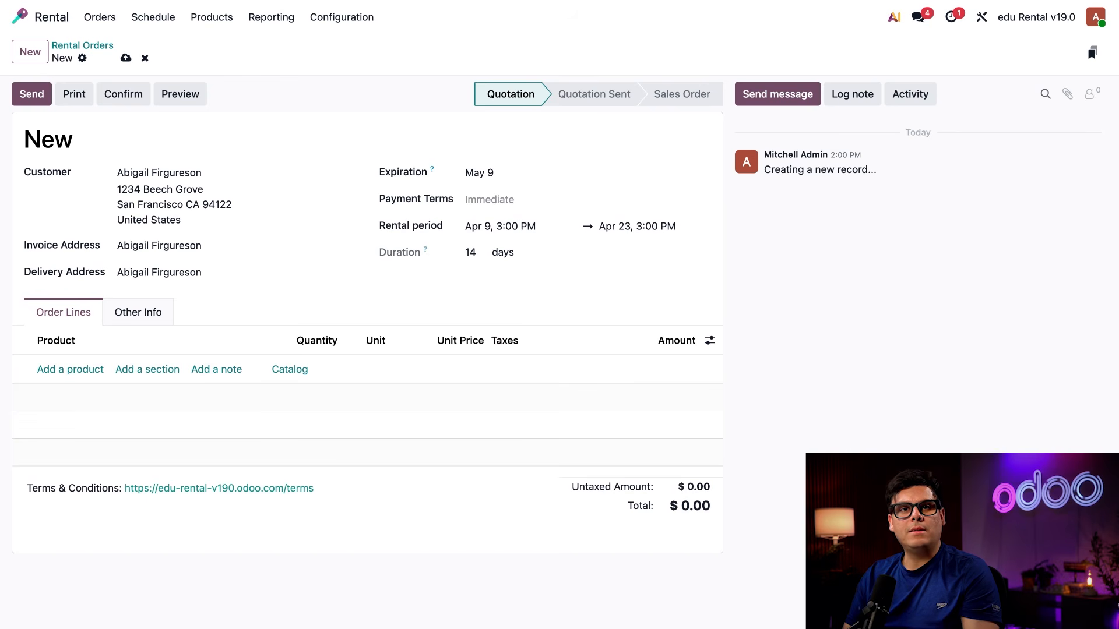
- Add the Swivel Chair rental product to the order lines with a quantity of 10
{"action": "left_click", "coordinate": [67, 370]}
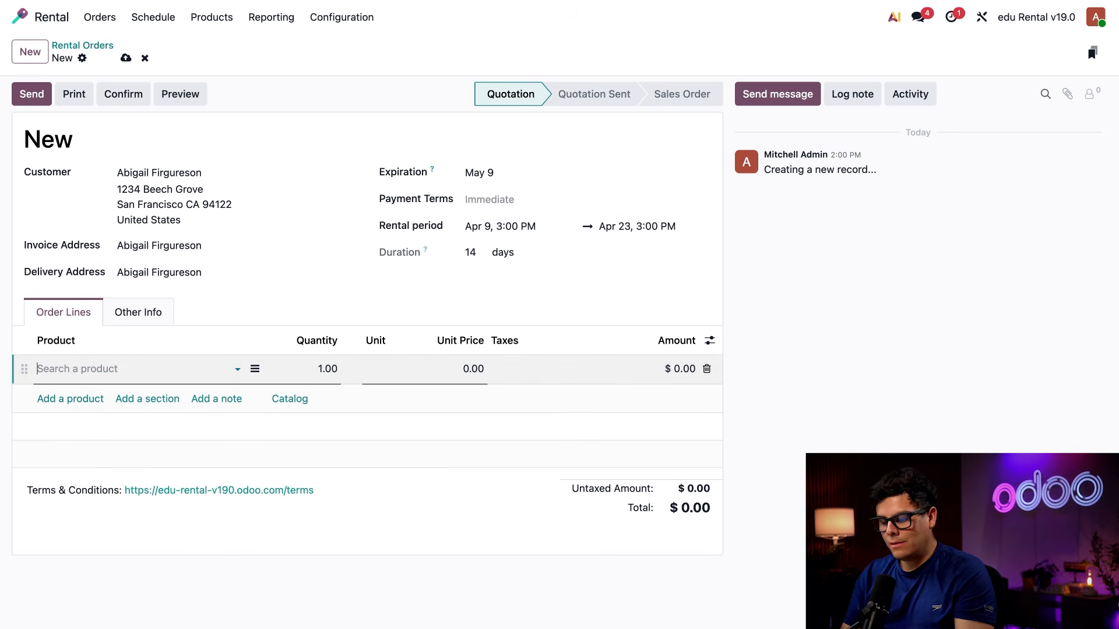
{"action": "type", "text": "swi"}
{"action": "left_click", "coordinate": [96, 398]}
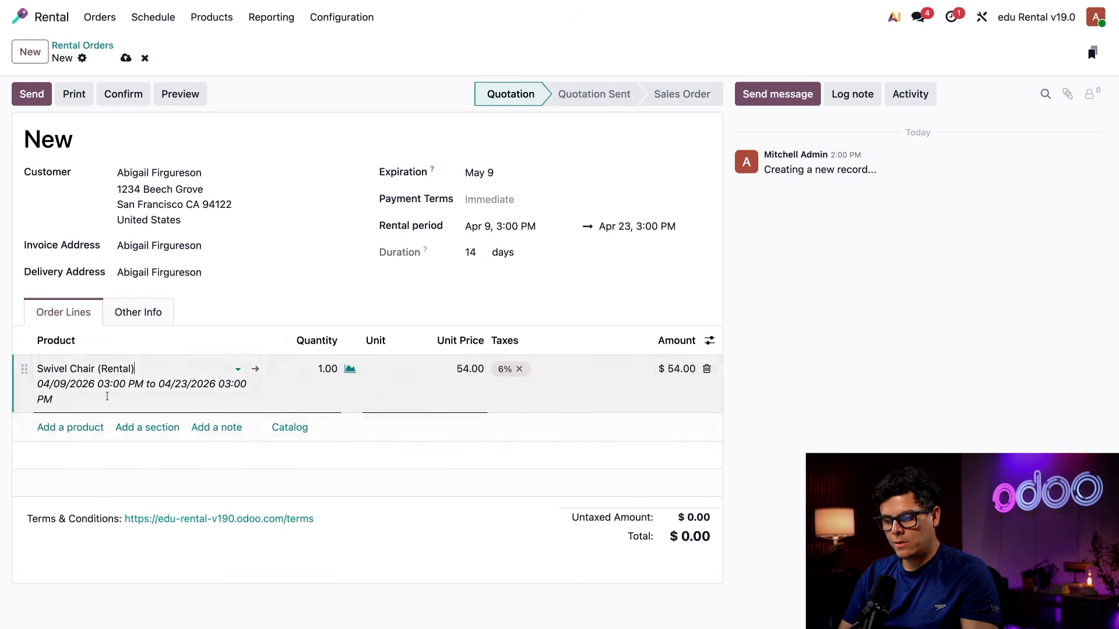
{"action": "left_click", "coordinate": [314, 375]}
{"action": "type", "text": "10"}
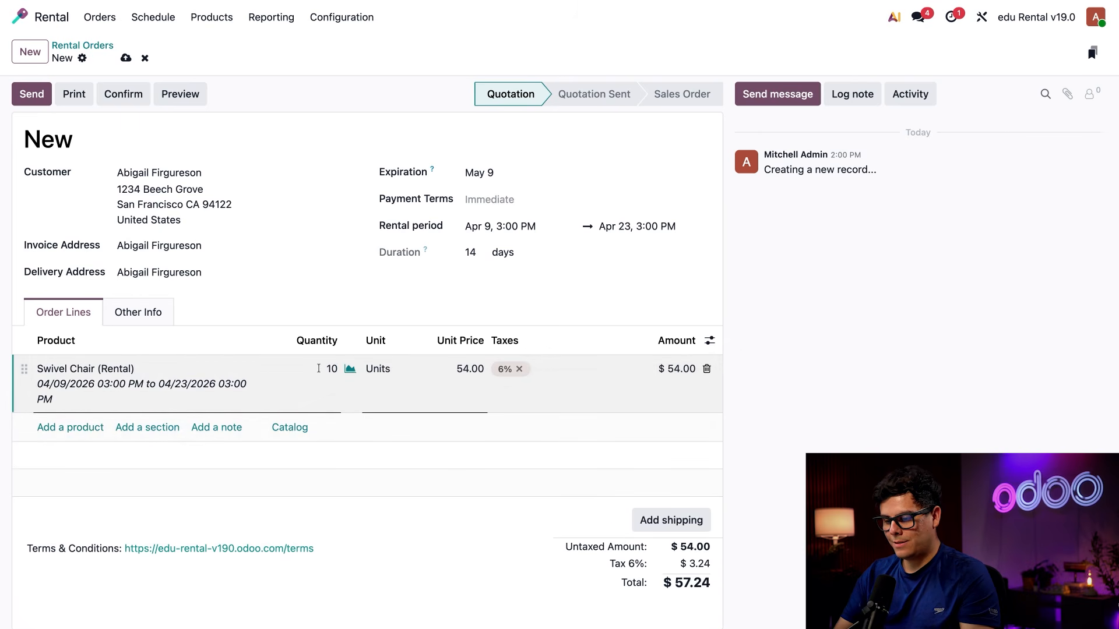
{"action": "left_click", "coordinate": [459, 314]}
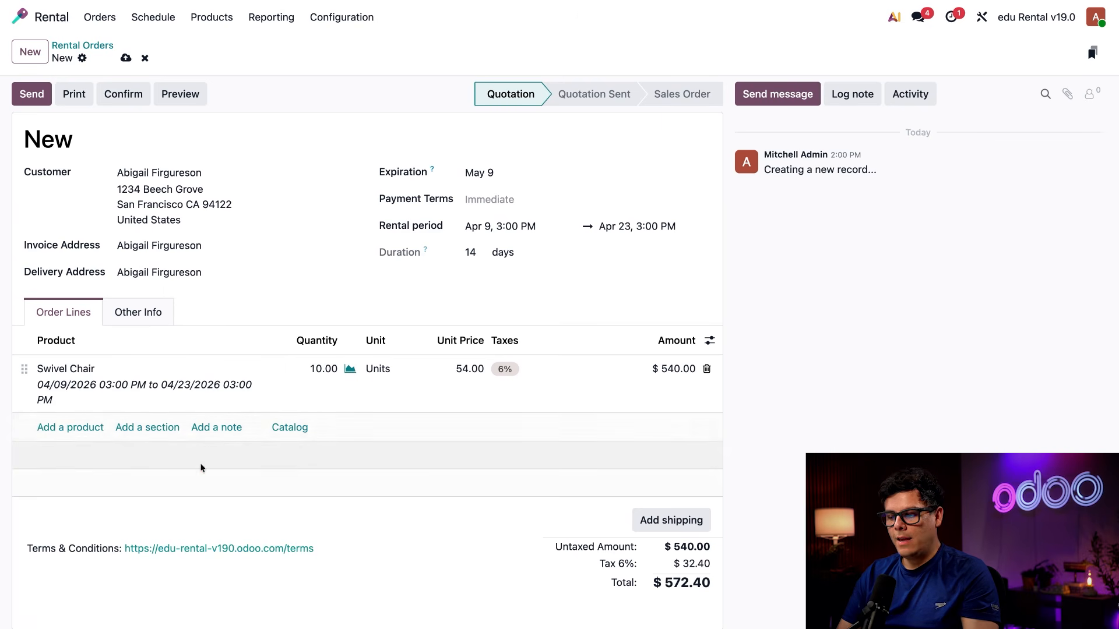
- Add one Small round side table and two Foldable chairs to the quotation from the product catalog
{"action": "left_click", "coordinate": [58, 428]}
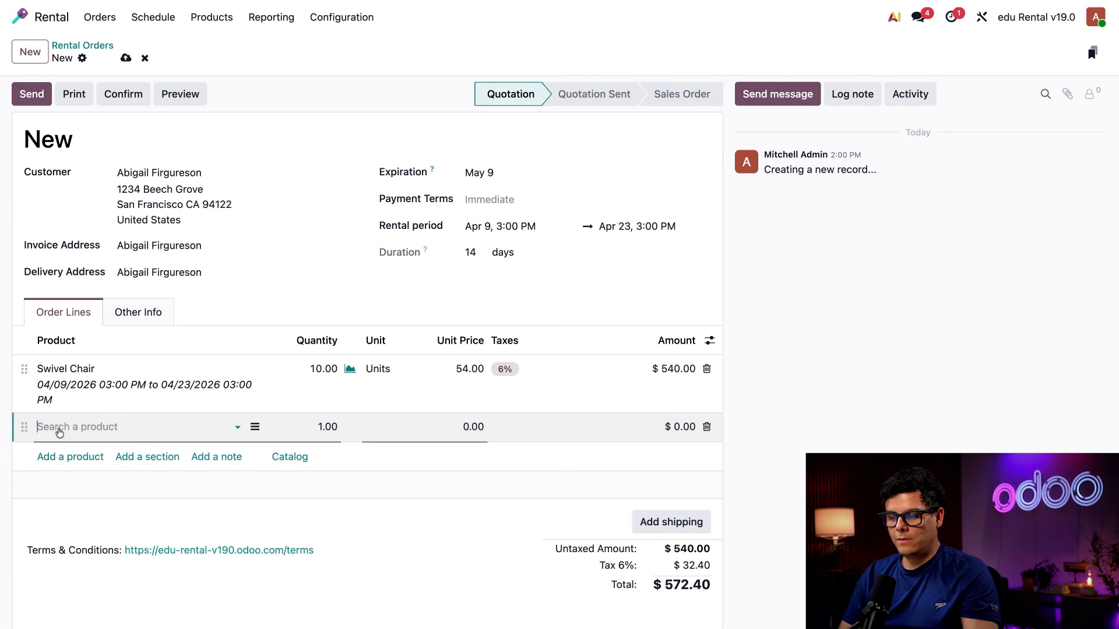
{"action": "left_click", "coordinate": [707, 430]}
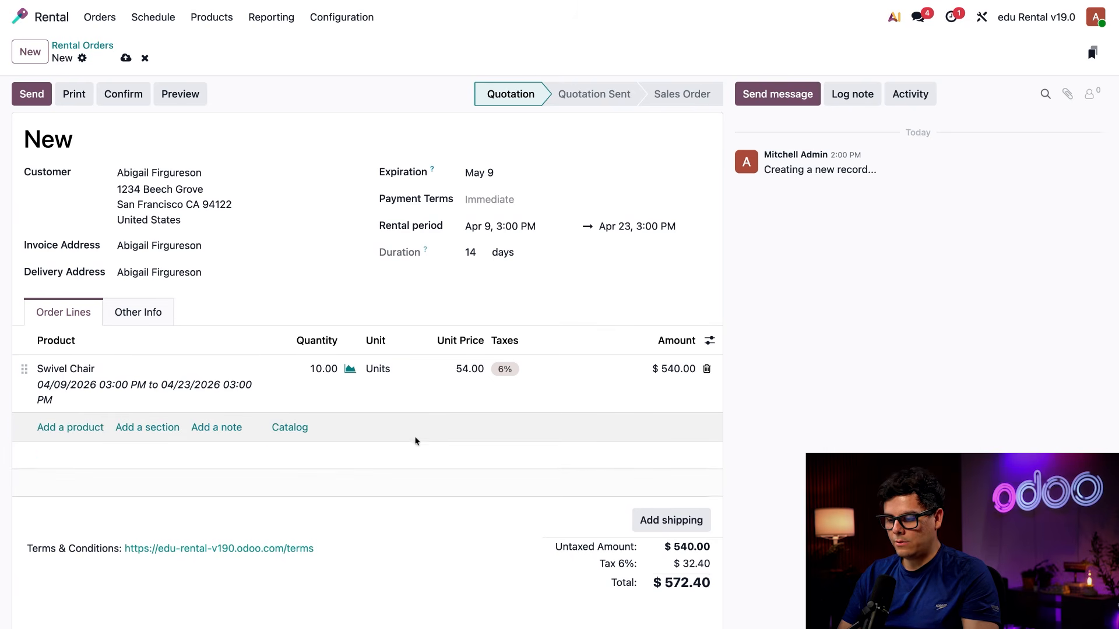
{"action": "left_click", "coordinate": [292, 429]}
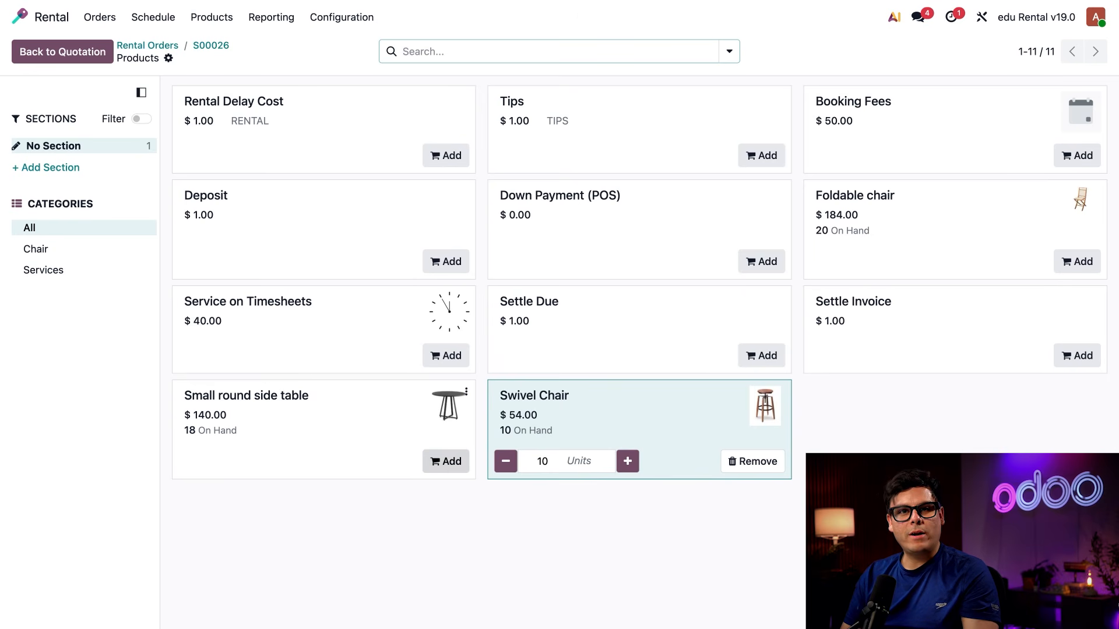
{"action": "left_click", "coordinate": [443, 465]}
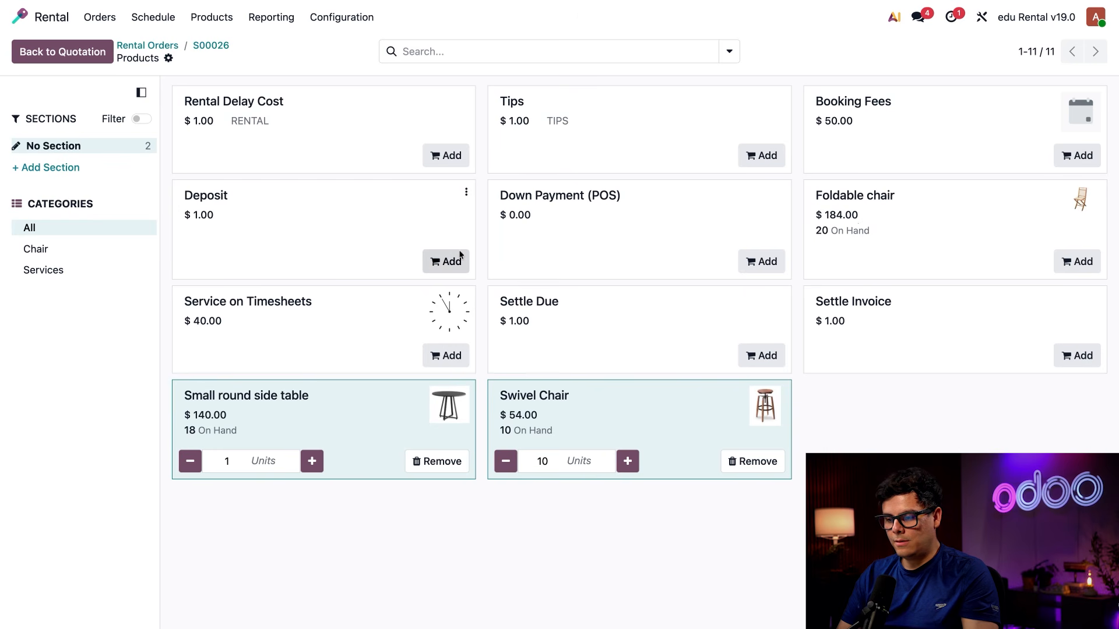
{"action": "left_click", "coordinate": [1082, 264]}
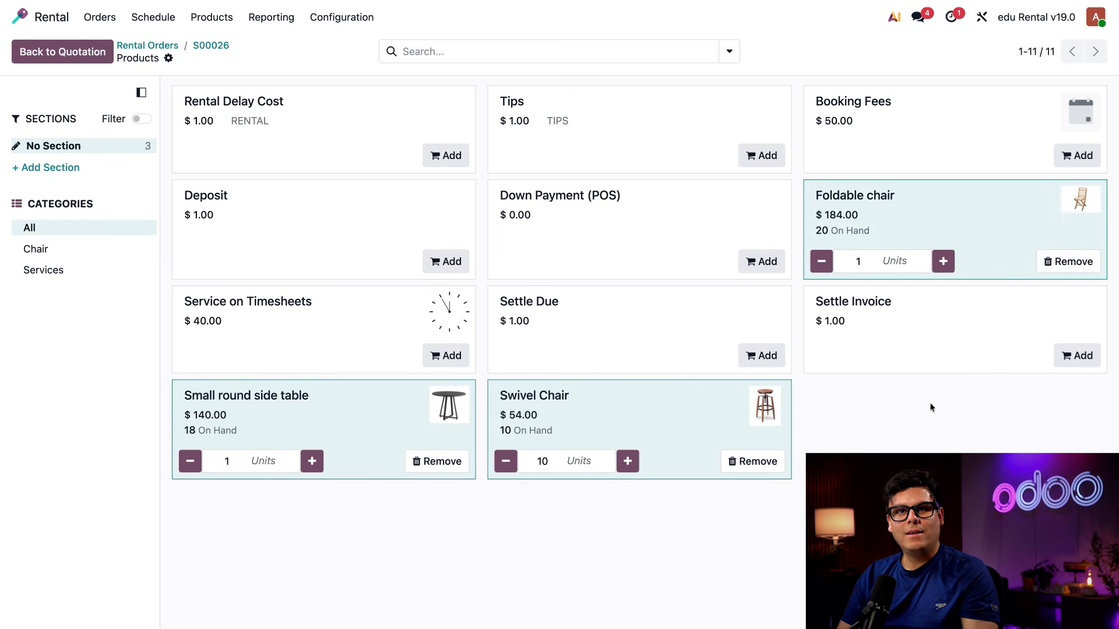
{"action": "left_click", "coordinate": [942, 263]}
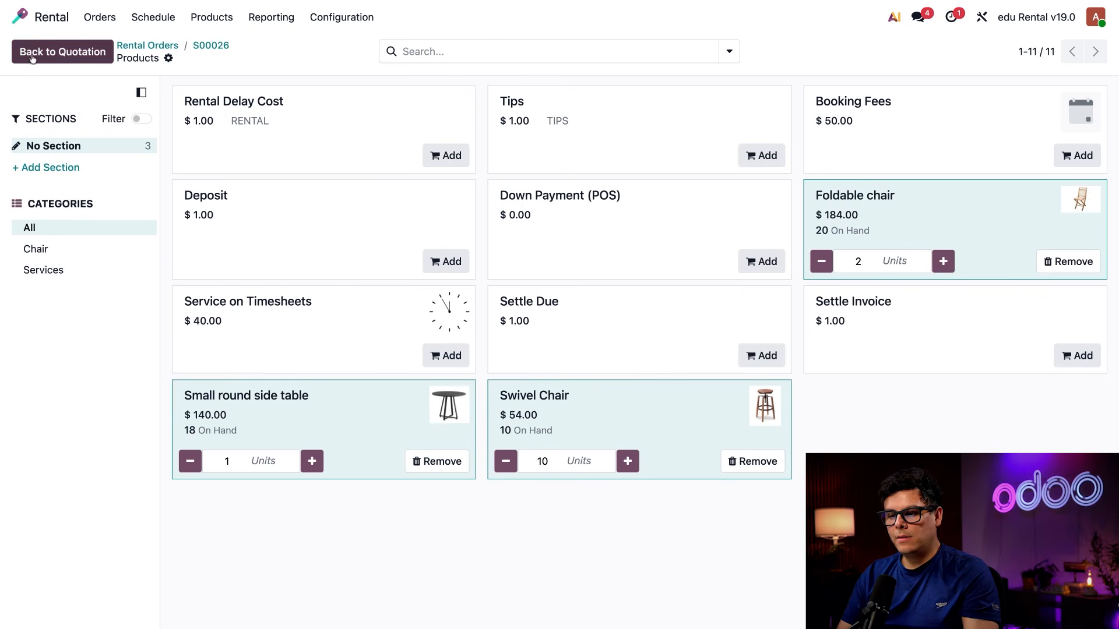
{"action": "left_click", "coordinate": [58, 51]}
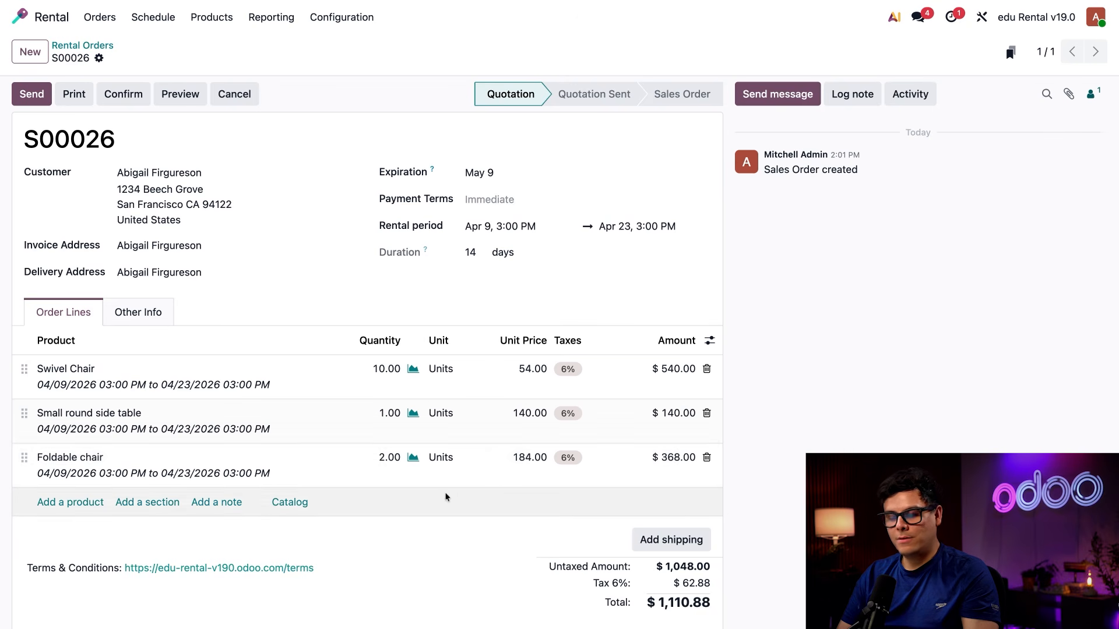
- Remove the Small round side table and Foldable chair lines from the quotation
{"action": "left_click", "coordinate": [705, 415]}
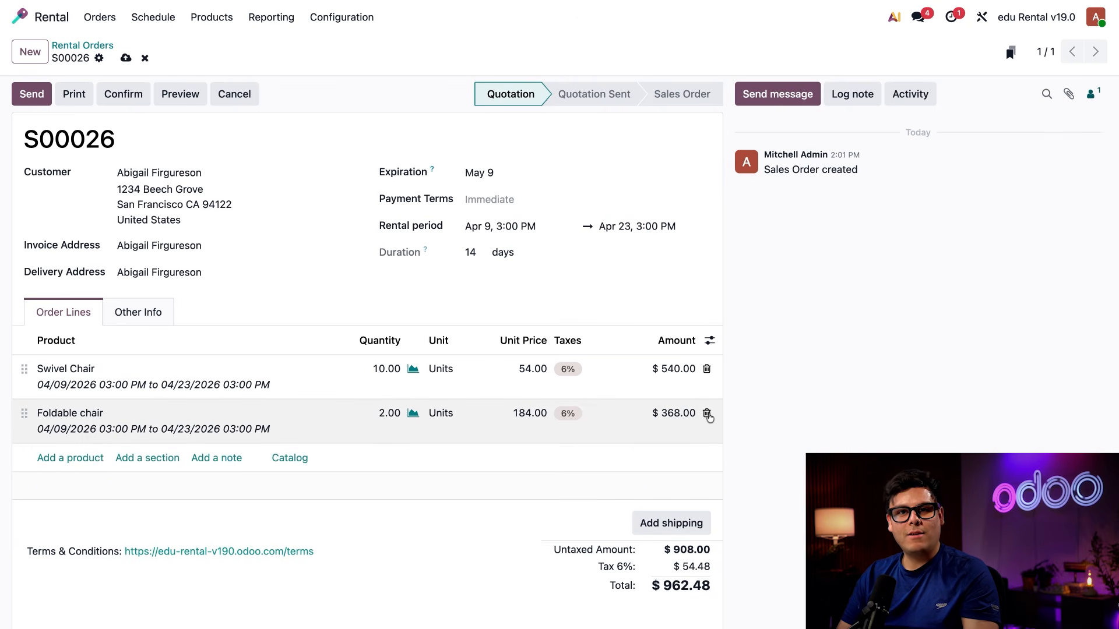
{"action": "left_click", "coordinate": [706, 414]}
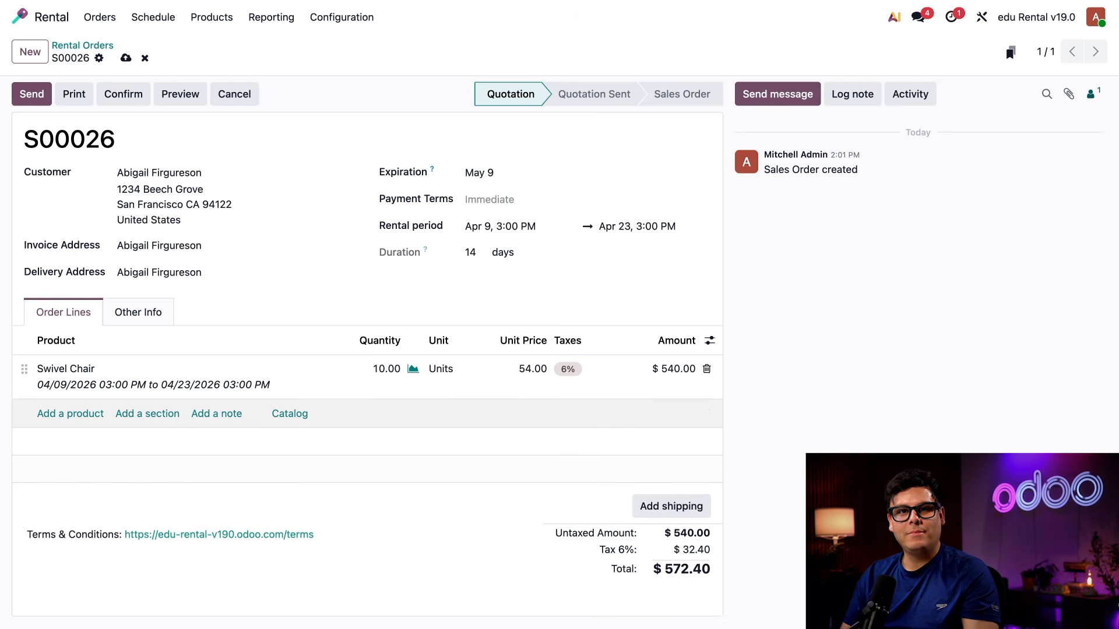
- Set the rental return date to April 17, 2026 and update the rental prices for the new period
{"action": "left_click", "coordinate": [610, 228]}
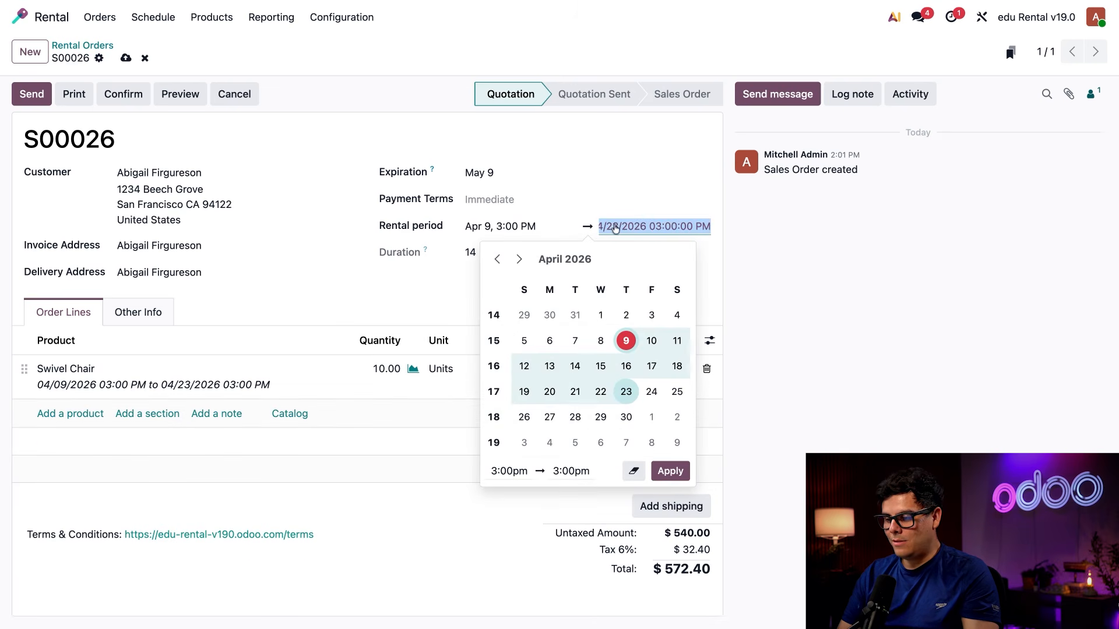
{"action": "left_click", "coordinate": [647, 366]}
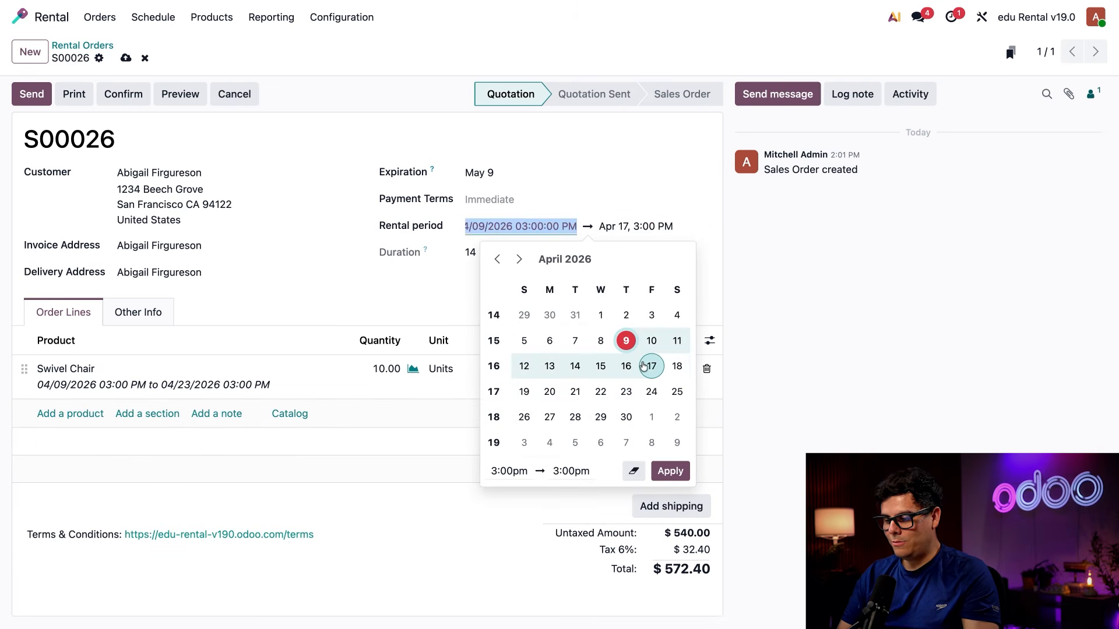
{"action": "left_click", "coordinate": [670, 471]}
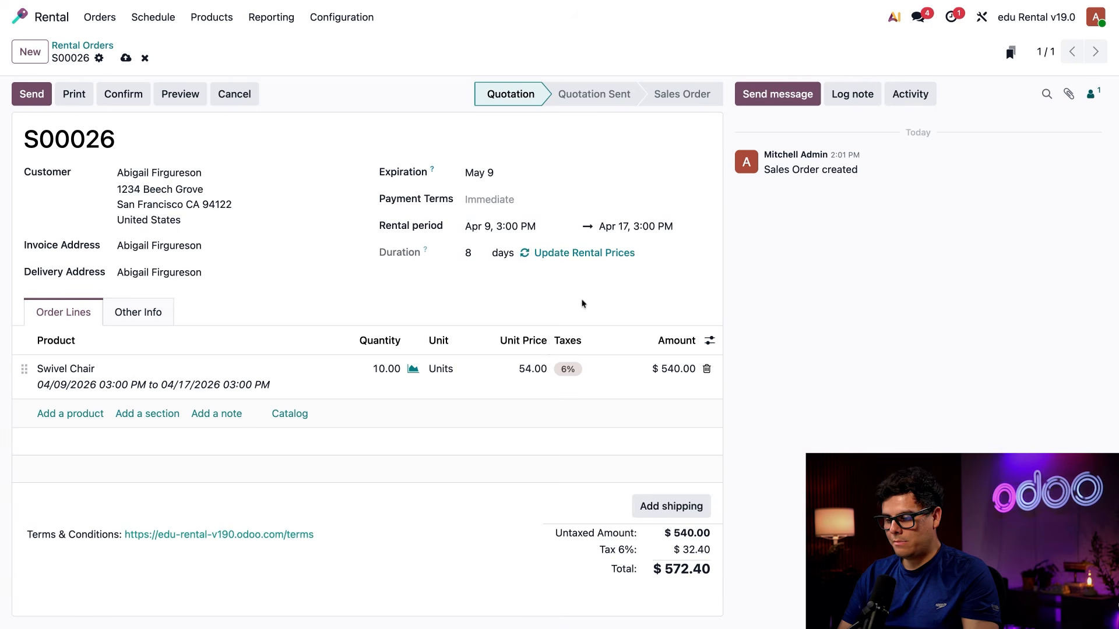
{"action": "left_click", "coordinate": [574, 253]}
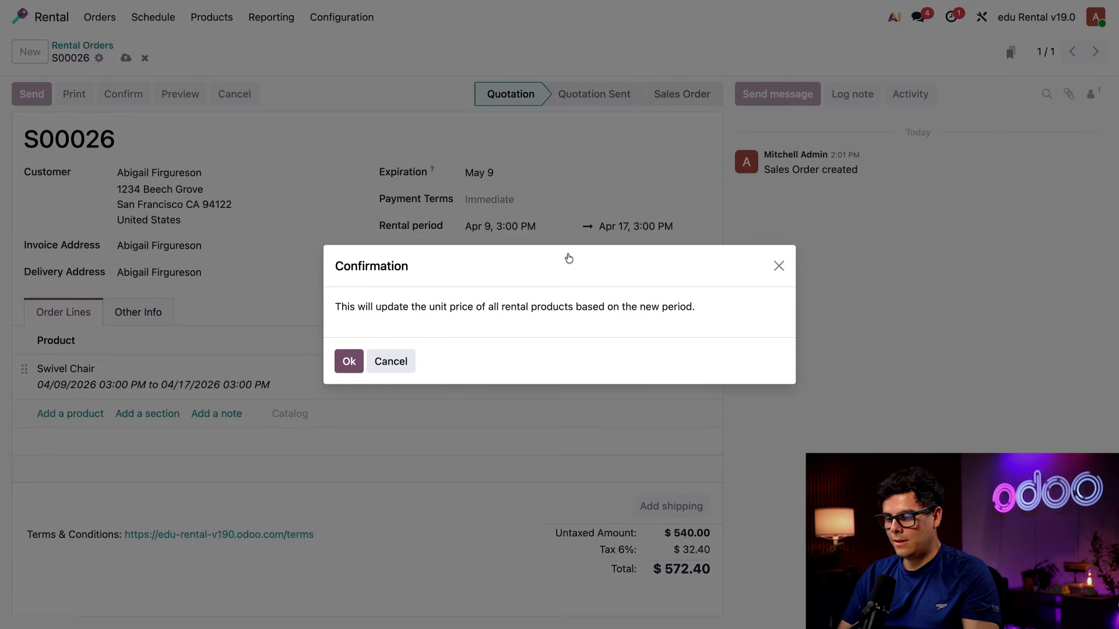
{"action": "left_click", "coordinate": [348, 361]}
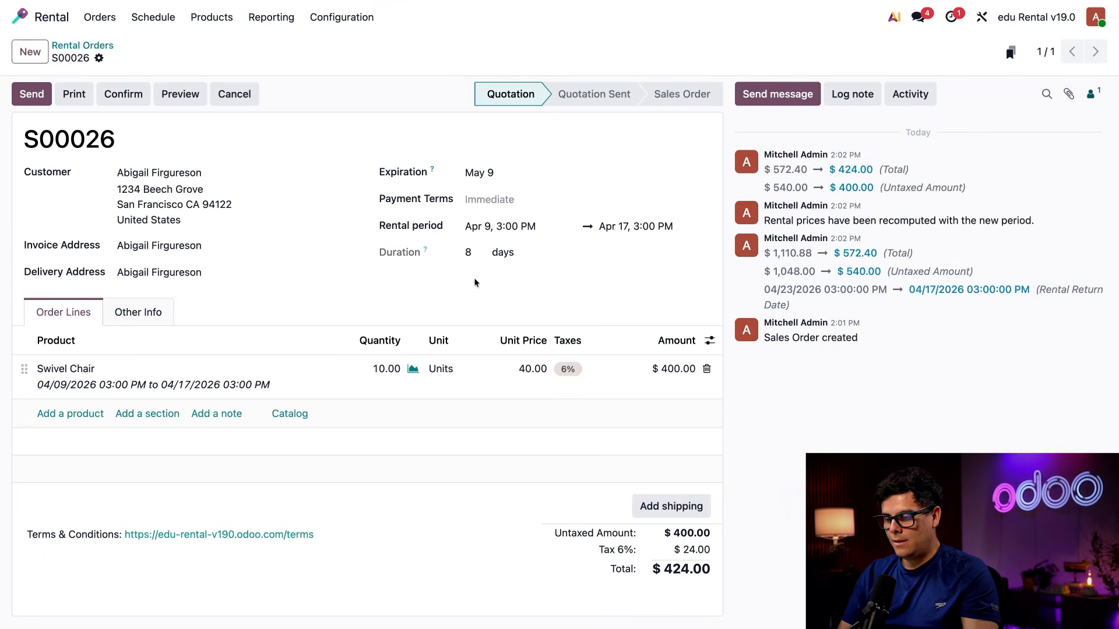